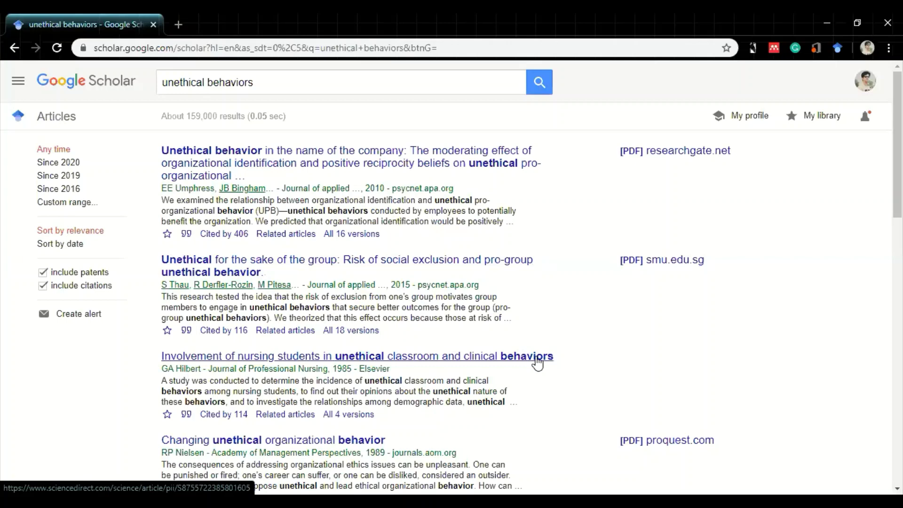
Put the query in quotation marks and search for the exact phrase "unethical behaviors".
click(308, 90)
text(")
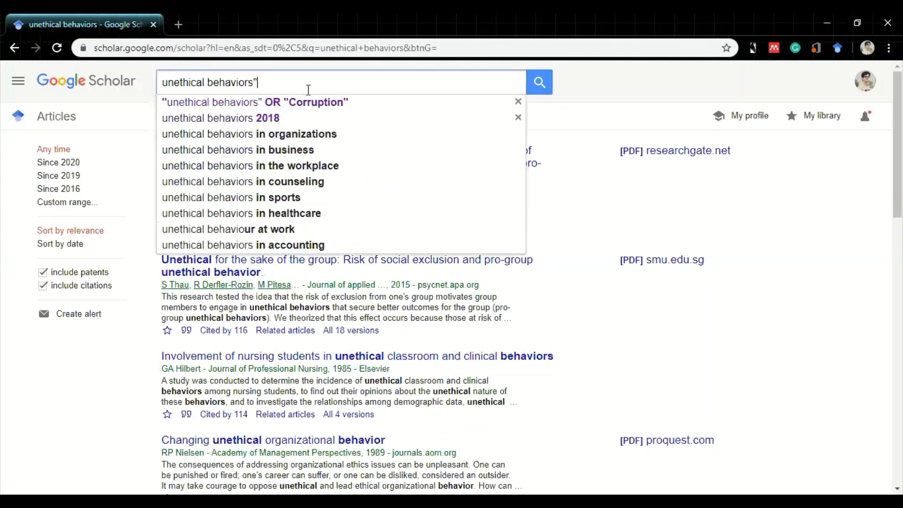
click(159, 82)
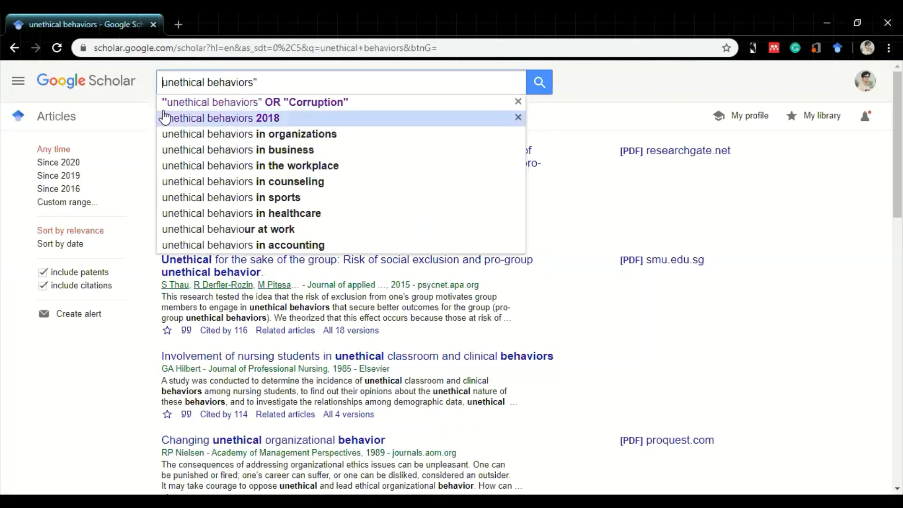
text(")
click(296, 84)
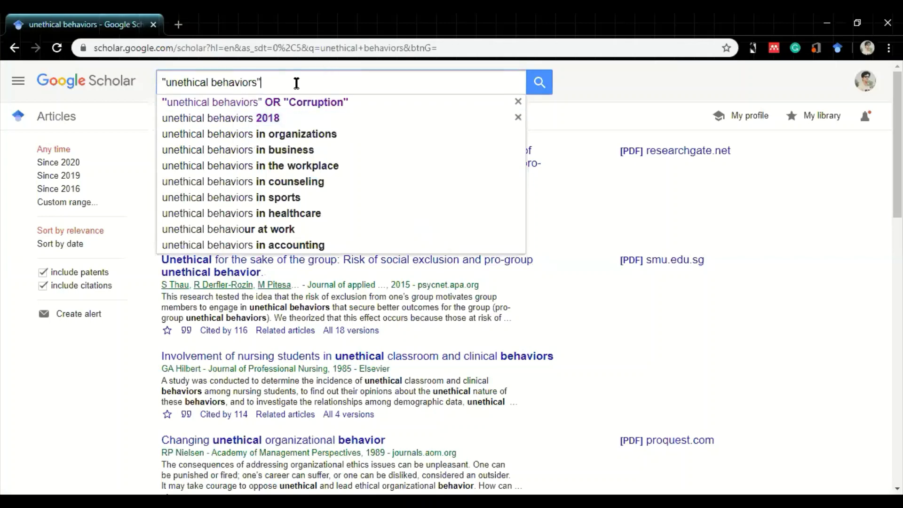
click(592, 194)
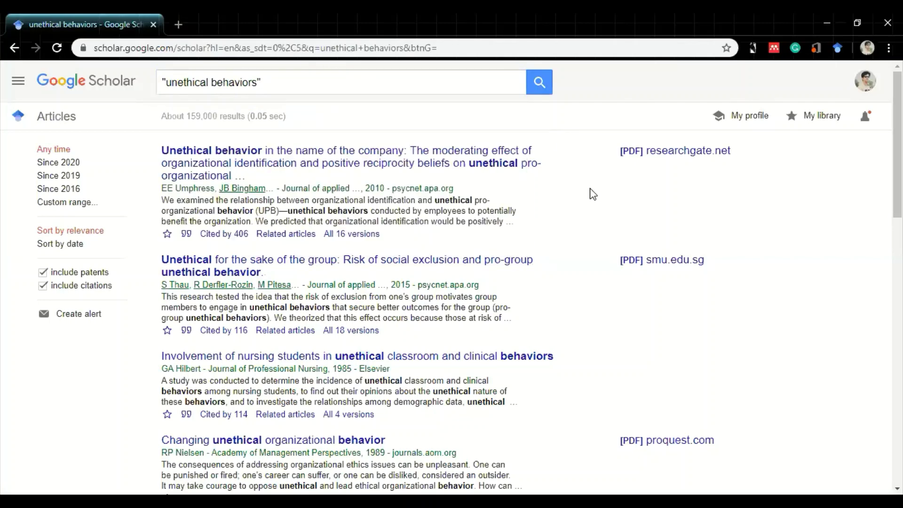
click(540, 92)
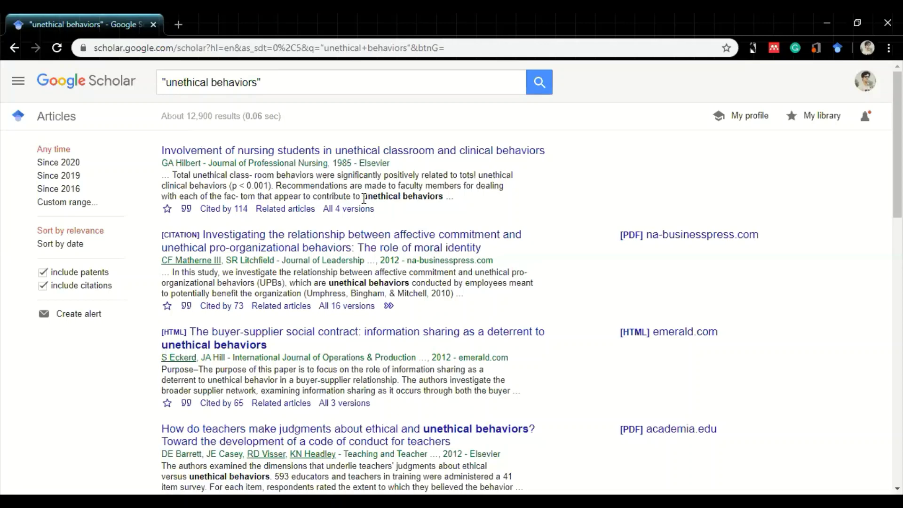
Examine where the exact phrase "unethical behaviors" occurs in the titles and snippets of the results page.
drag(363, 198, 454, 198)
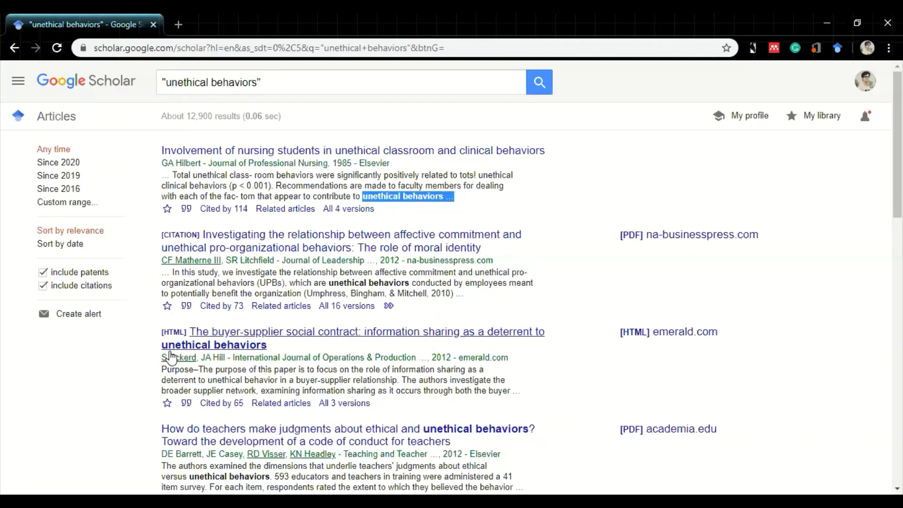
drag(160, 348, 275, 340)
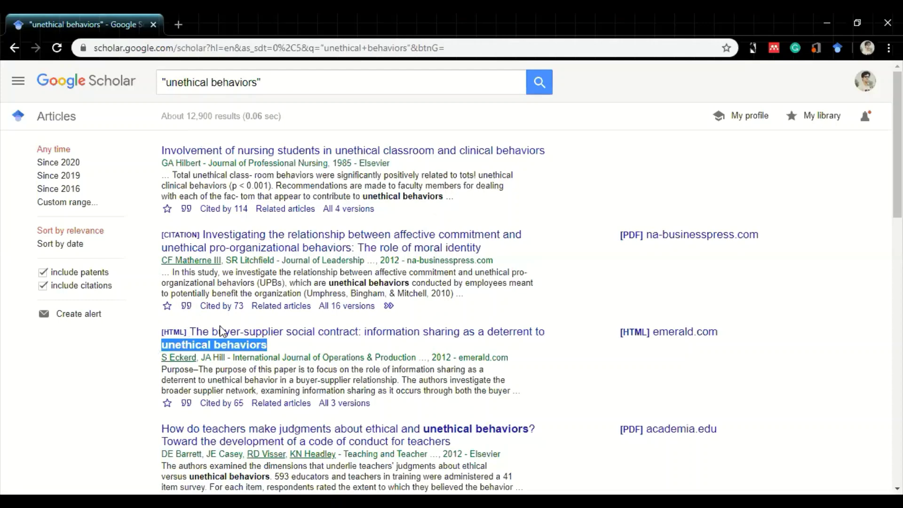
scroll(897, 188, down, 2)
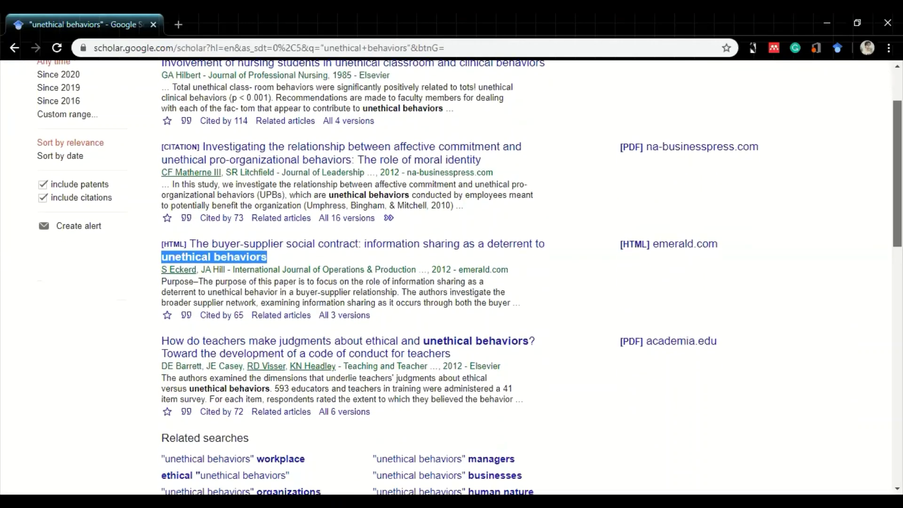
scroll(451, 278, down, 1)
scroll(452, 278, down, 5)
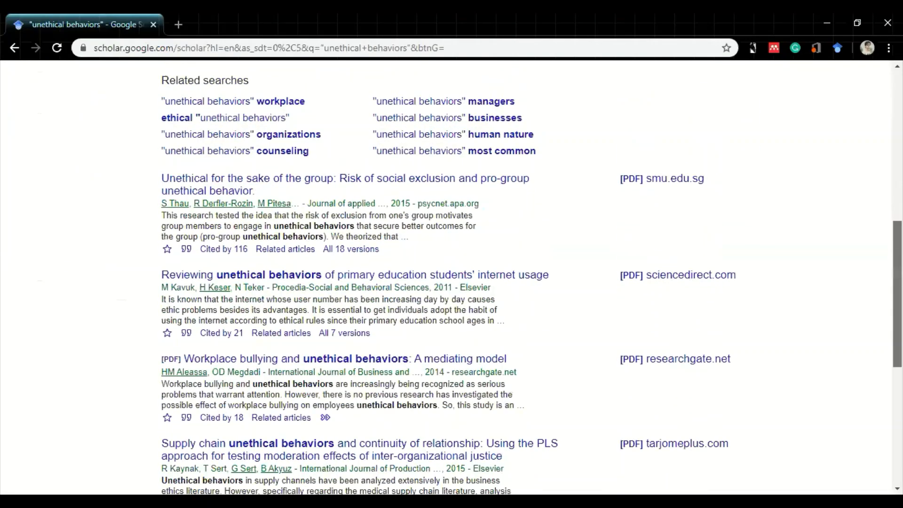
scroll(452, 277, down, 6)
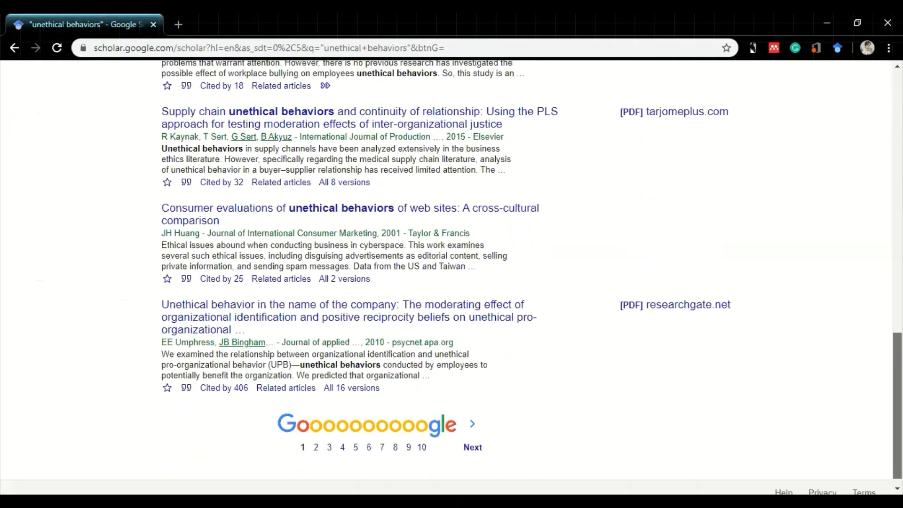
scroll(452, 277, up, 12)
scroll(323, 90, up, 1)
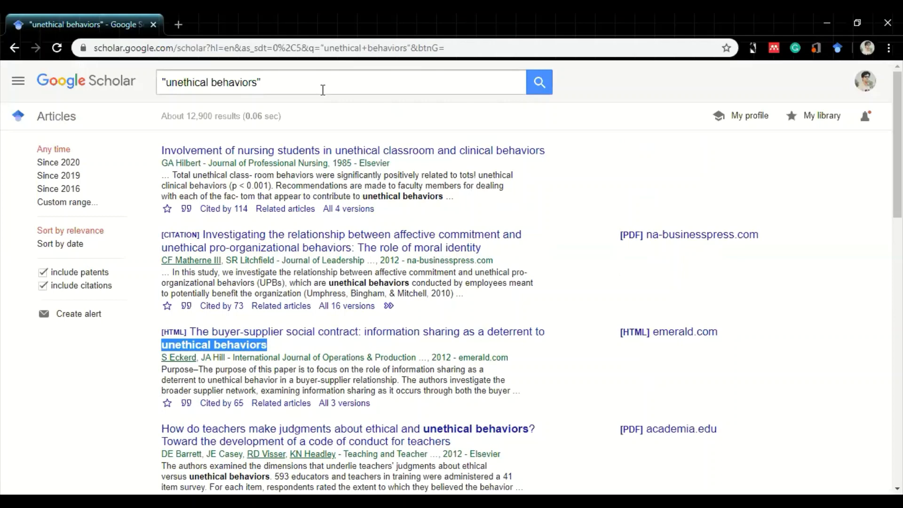
Remove both quotation marks from the query and search for unethical behaviors without exact-phrase matching.
click(323, 90)
drag(263, 84, 257, 84)
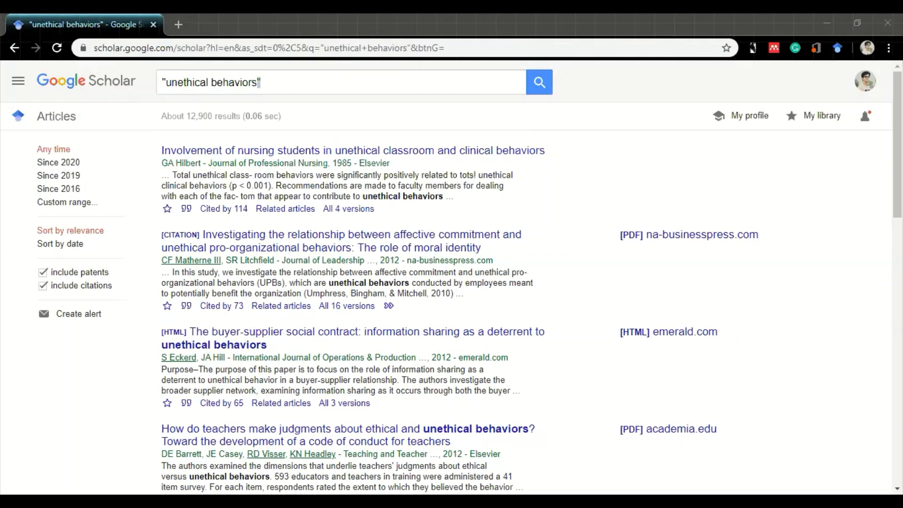
click(276, 83)
key(BackSpace)
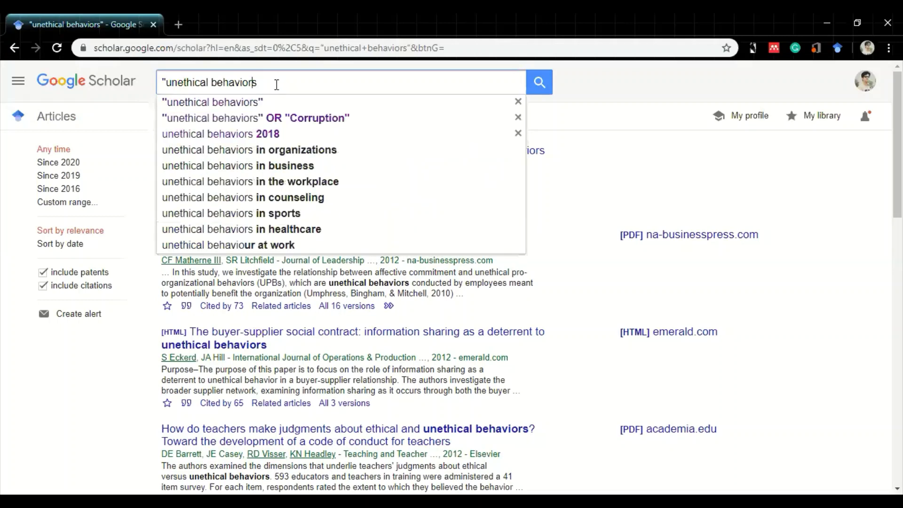
key(ctrl+Left)
key(Left)
key(Left)
key(Left)
key(Left)
key(Left)
key(Left)
key(Left)
key(Left)
key(Left)
key(Left)
key(BackSpace)
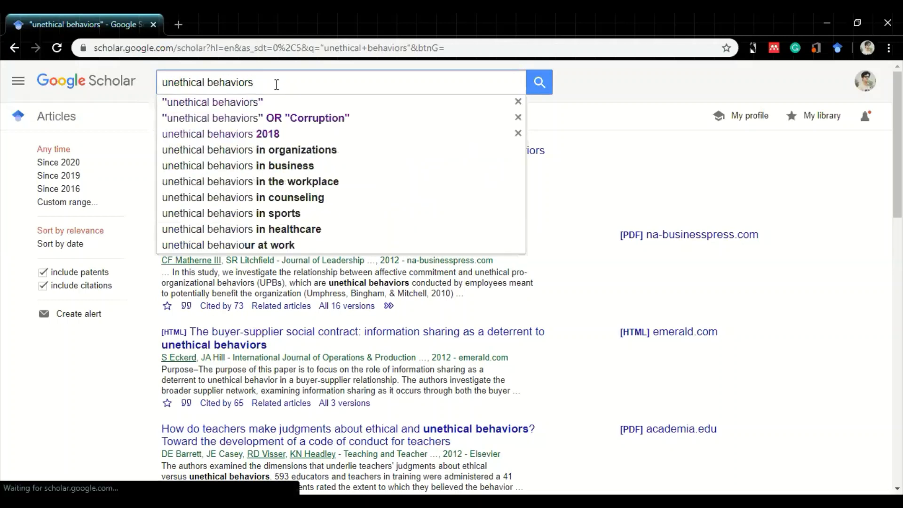
key(Return)
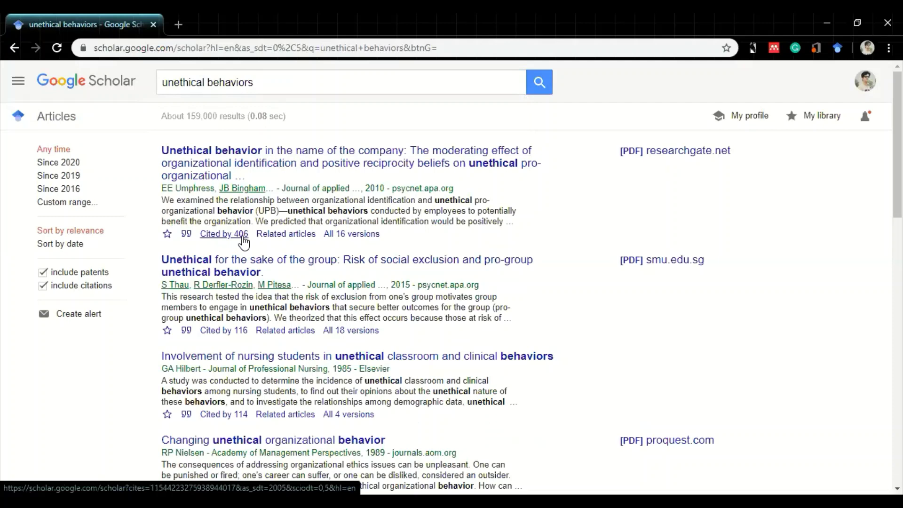
Look through the articles citing "Unethical behavior in the name of the company" and return to the search results.
click(243, 237)
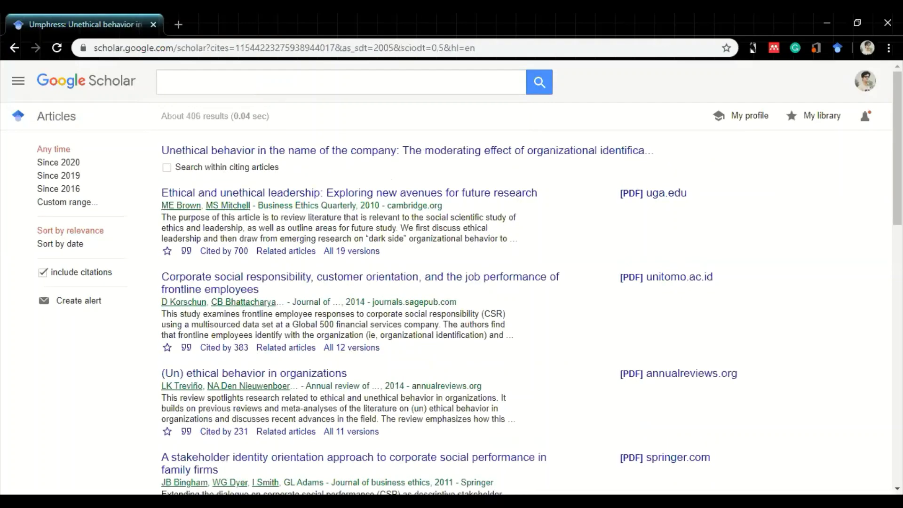
scroll(451, 278, down, 6)
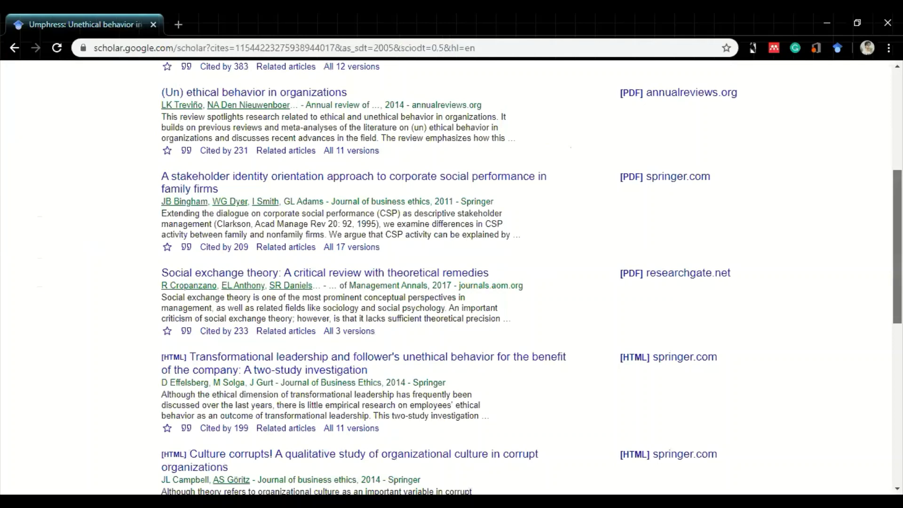
scroll(438, 130, up, 6)
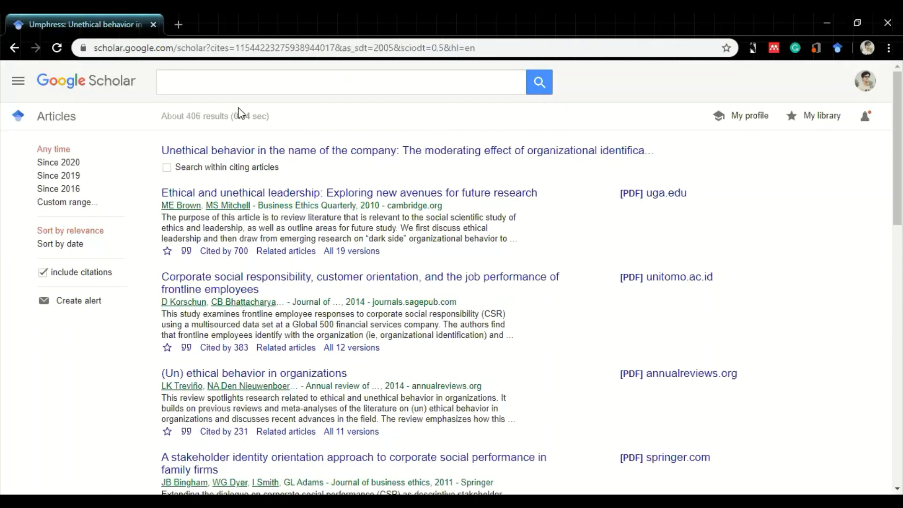
key(alt+Left)
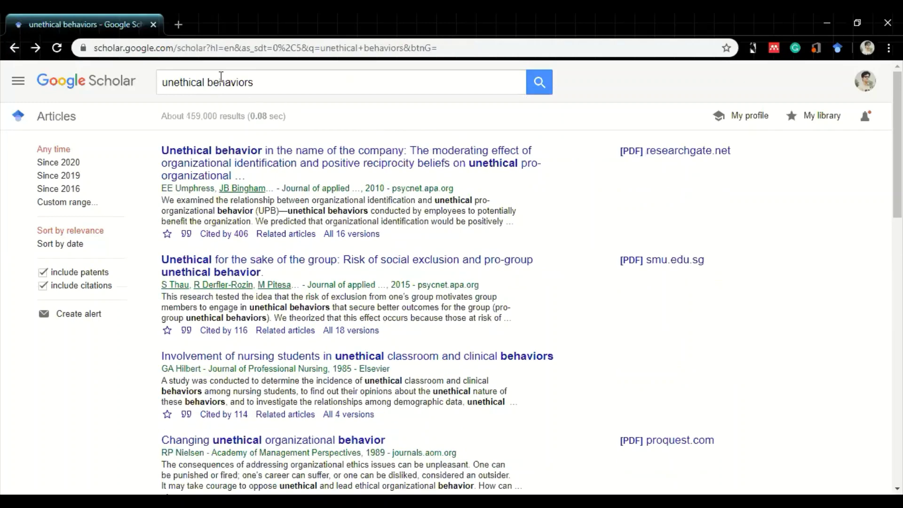
drag(168, 84, 270, 83)
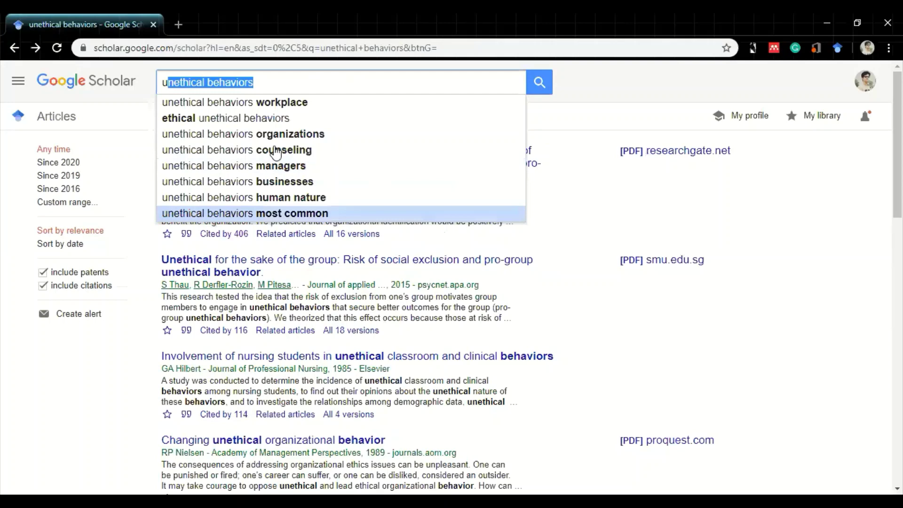
key(Escape)
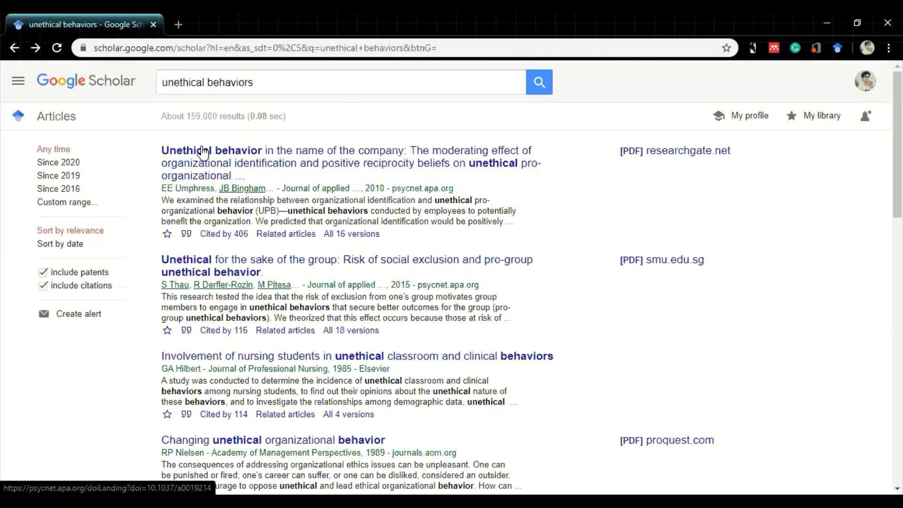
Search for organizational identification only within the articles citing "Unethical behavior in the name of the company".
click(231, 235)
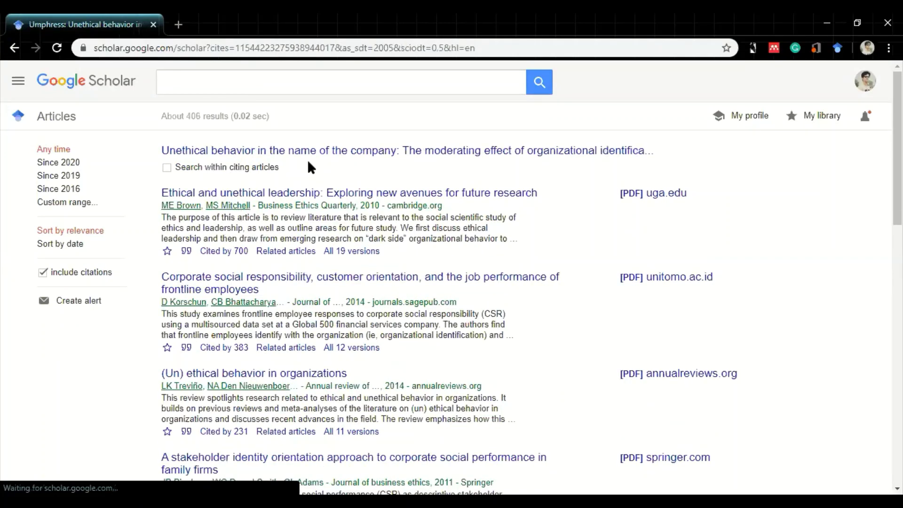
click(167, 168)
click(301, 79)
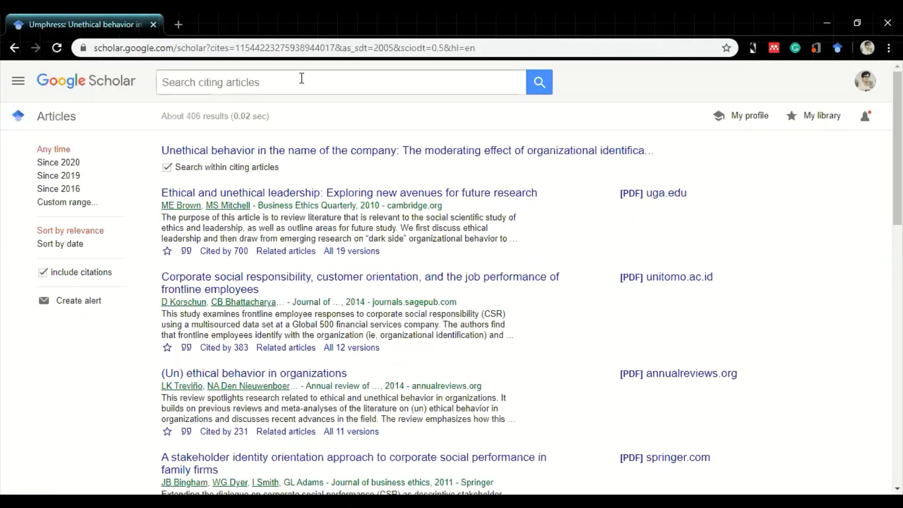
text(or)
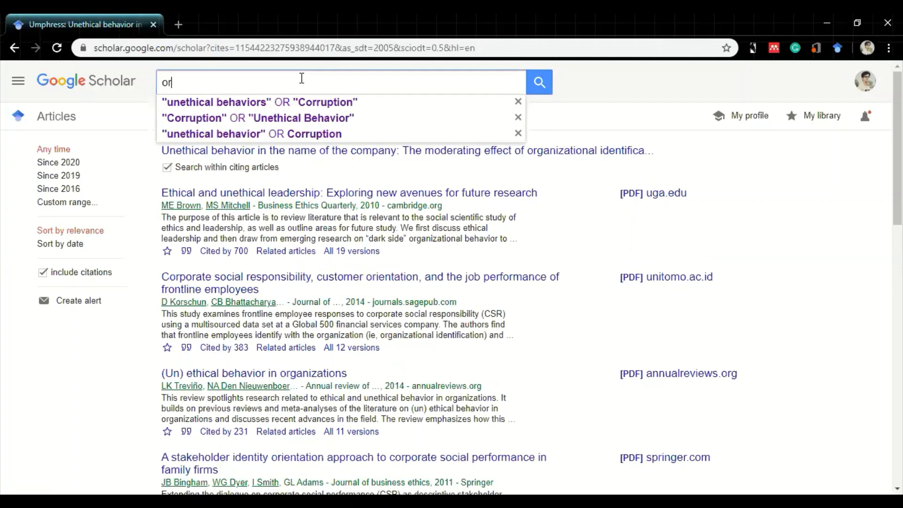
text(ganizational i)
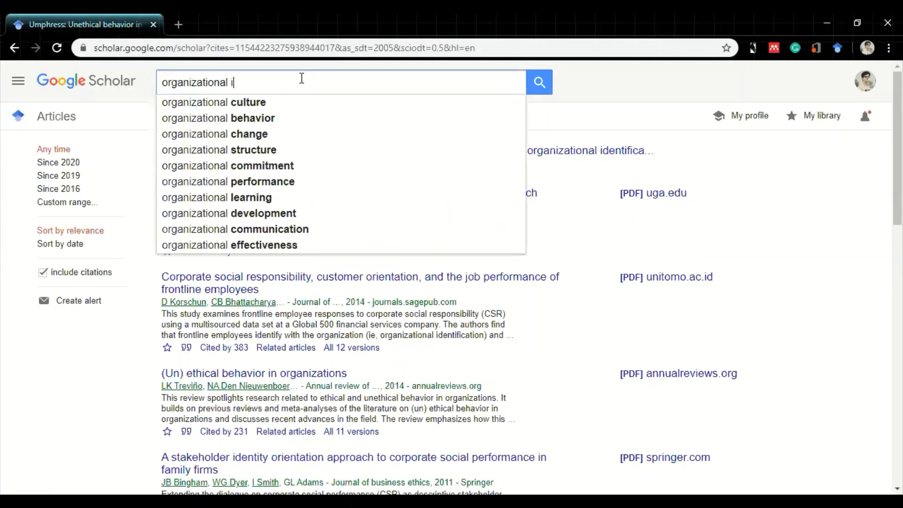
text(dentification)
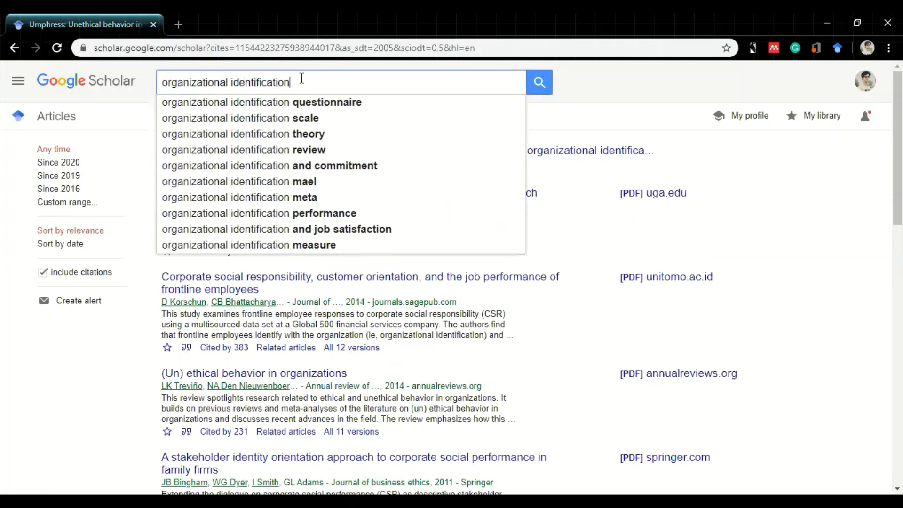
click(603, 215)
click(547, 86)
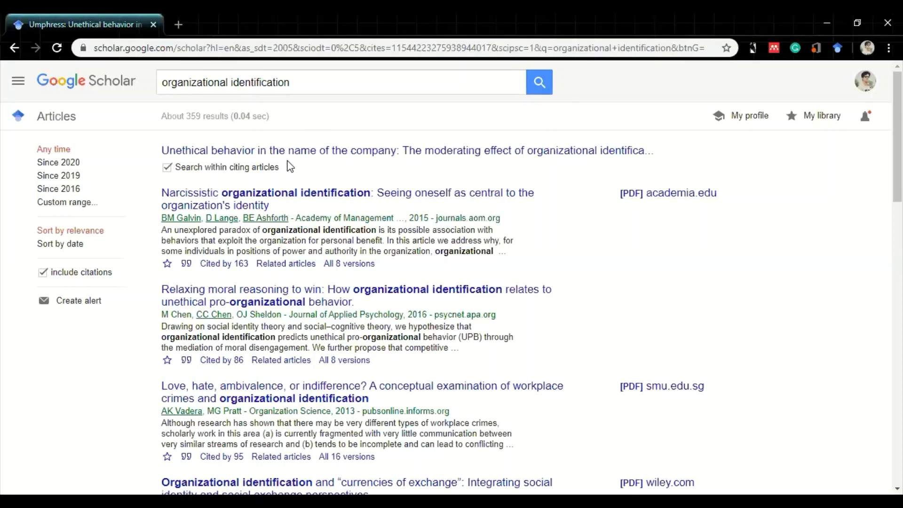
Go back to the earlier exact-phrase search, remove its quotation marks and rerun it as unethical behaviors.
drag(335, 87, 207, 76)
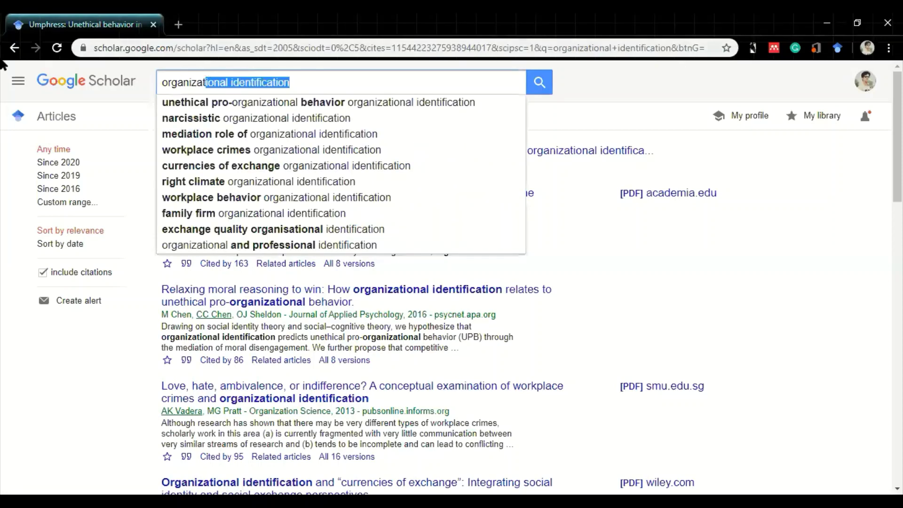
click(14, 49)
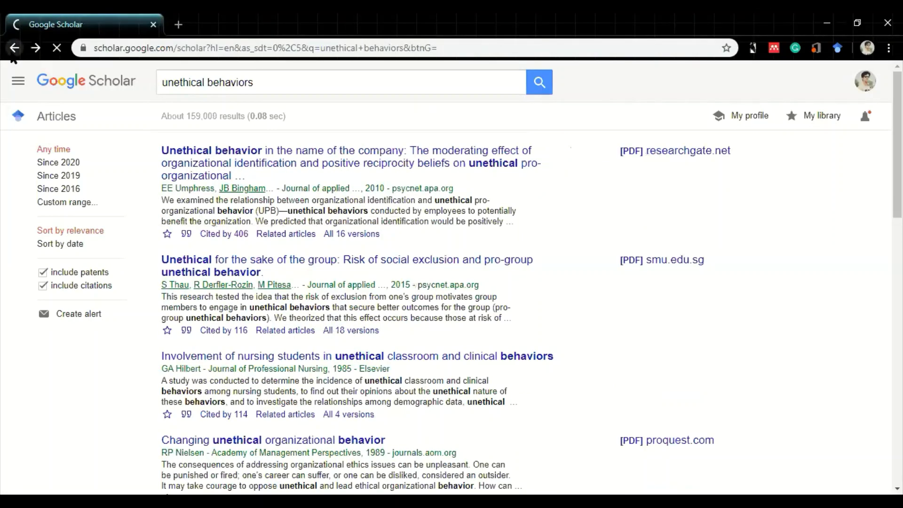
click(297, 85)
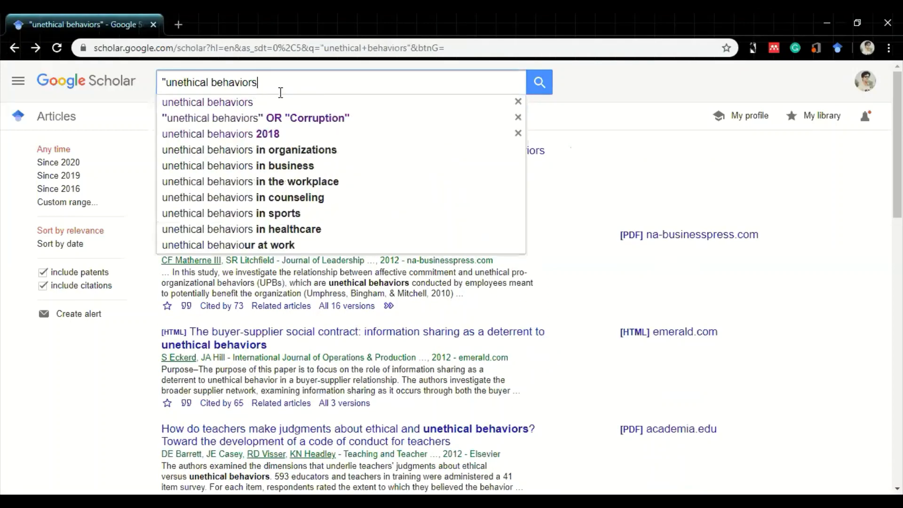
key(Left)
key(Left)
key(Left)
key(Left)
key(Left)
key(Left)
key(Left)
key(Left)
key(Left)
key(Left)
key(Left)
key(Left)
key(Left)
key(Left)
key(Left)
key(Left)
key(Left)
key(Left)
key(BackSpace)
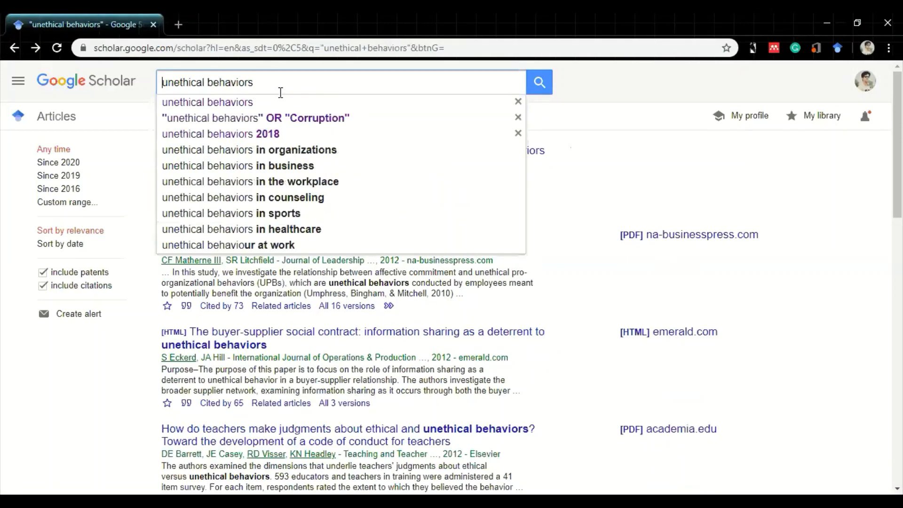
key(Return)
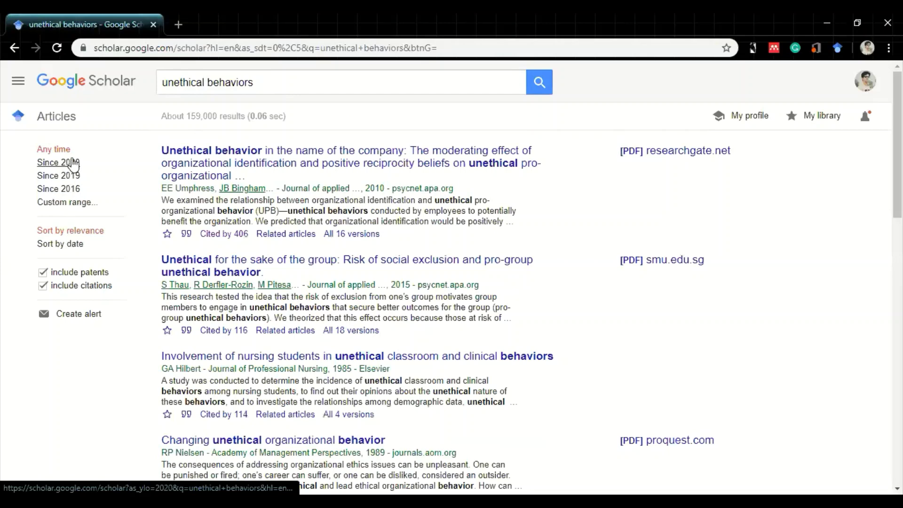
Limit the unethical behaviors results to publications since 2020.
click(121, 166)
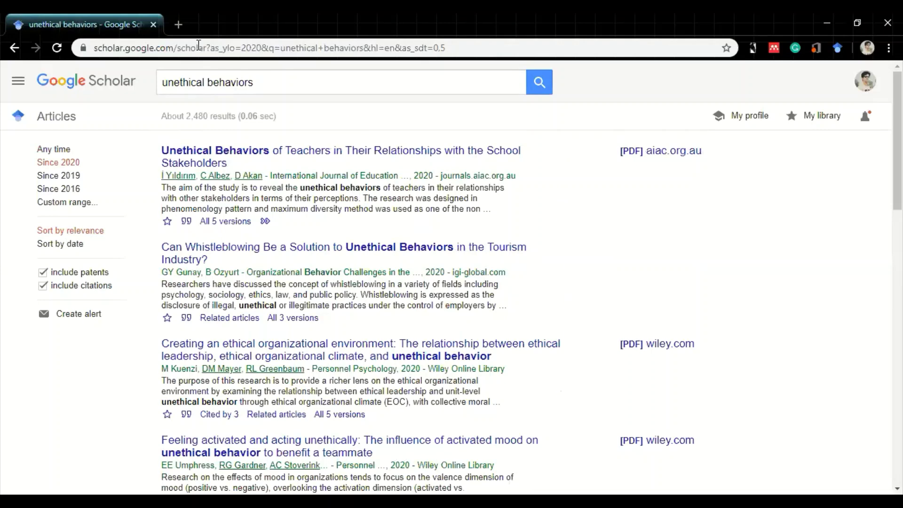
Restrict the unethical behaviors results to a custom range of 2015 to 2020 and look through the filtered articles.
click(54, 203)
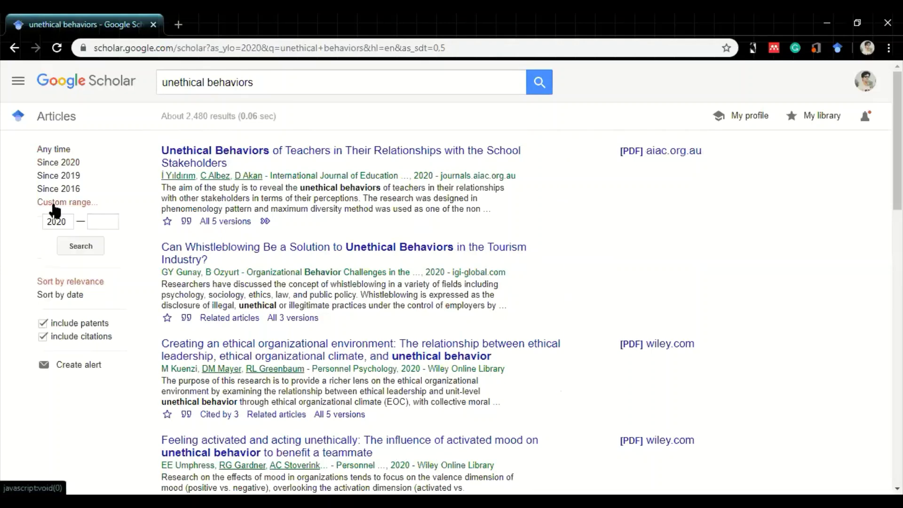
click(62, 218)
key(BackSpace)
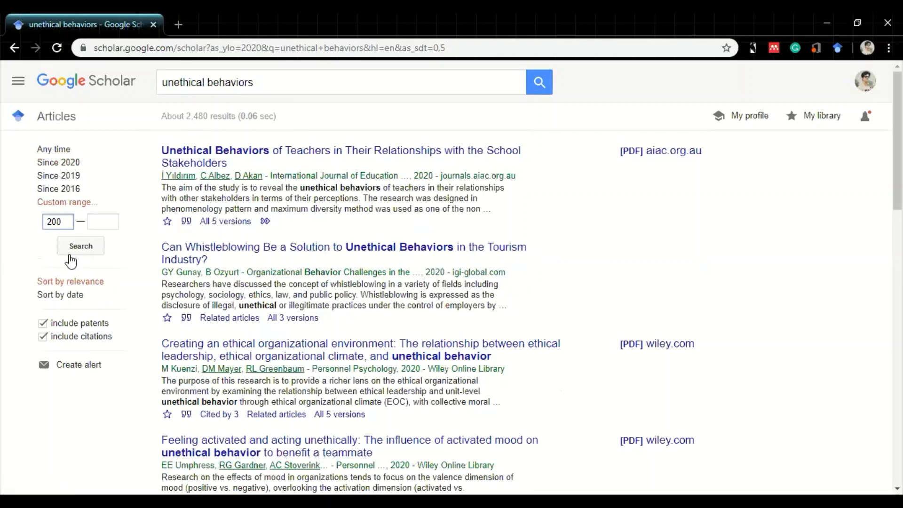
text(1)
key(Delete)
text(5)
key(Tab)
text(2020)
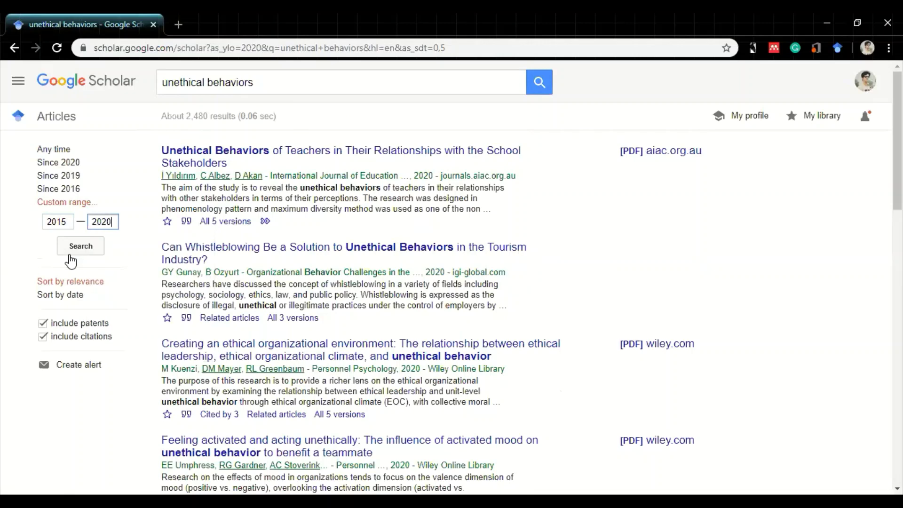
click(70, 254)
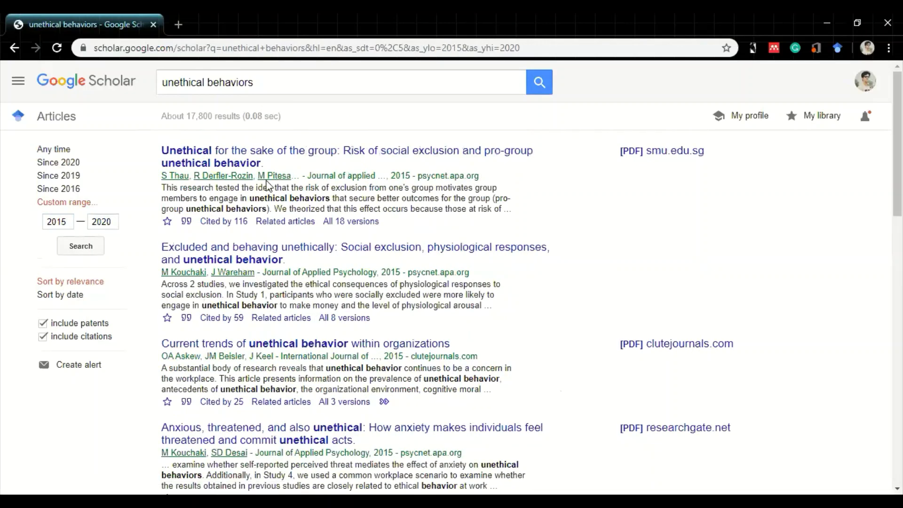
drag(399, 173, 411, 174)
drag(897, 141, 897, 296)
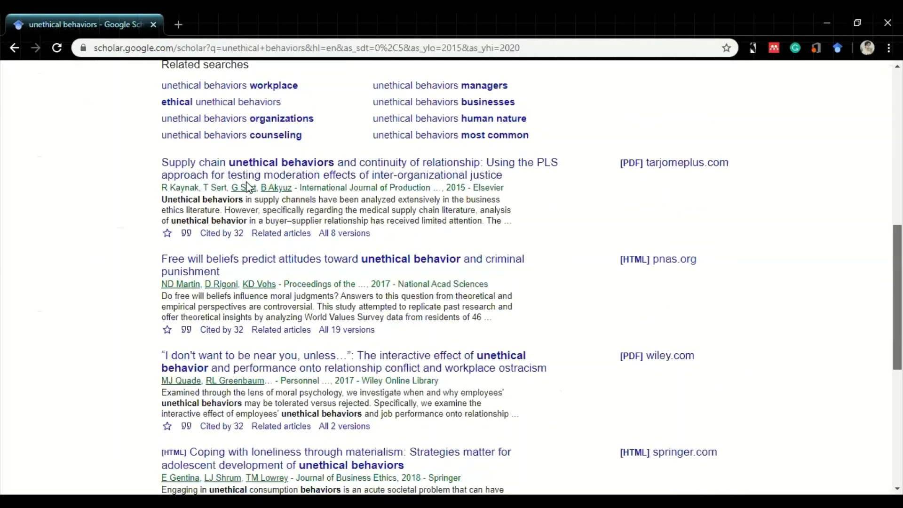
scroll(247, 183, up, 10)
Clear the start and end years of the custom range.
click(289, 85)
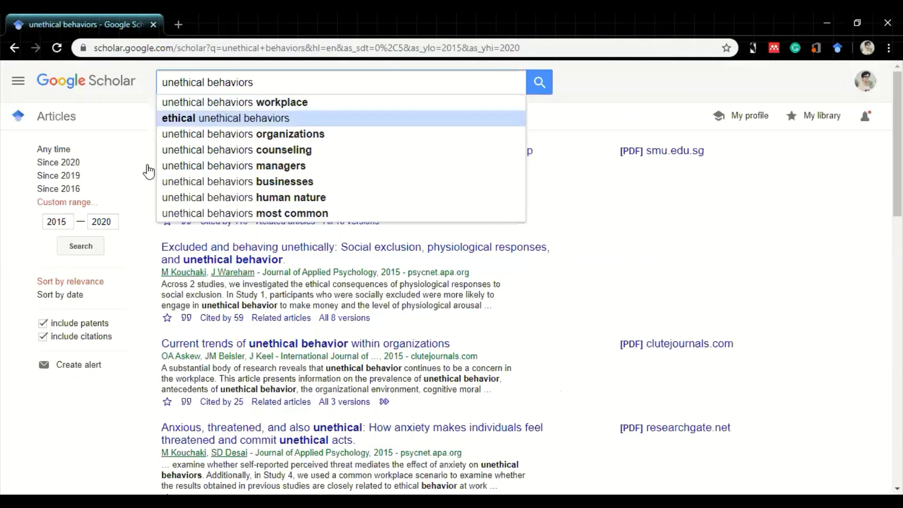
drag(115, 221, 40, 222)
key(BackSpace)
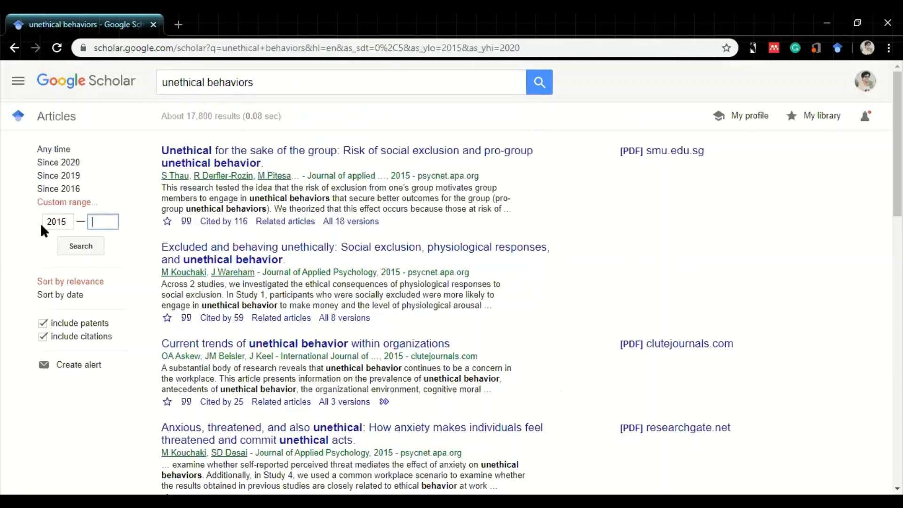
double_click(71, 221)
key(BackSpace)
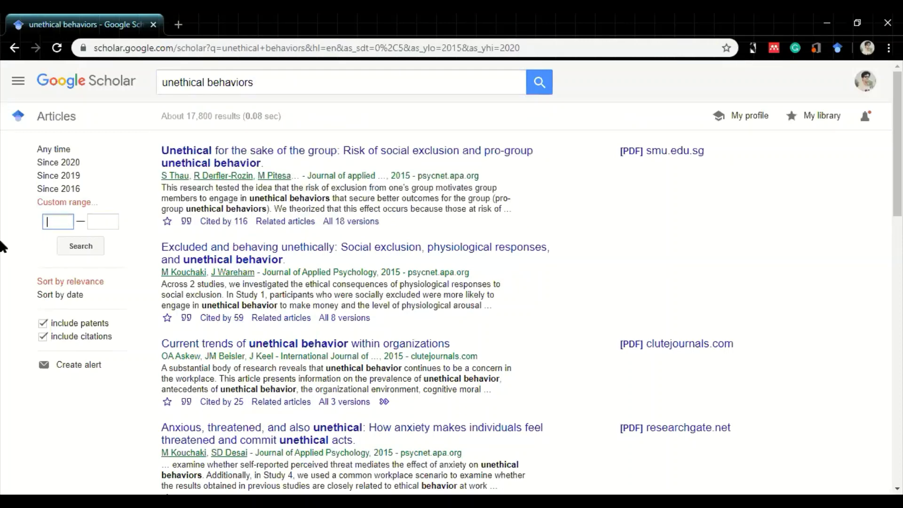
Add the year 2020 to the search phrase, run unethical behaviors 2020 and check the publication years of the results.
click(337, 91)
text(2)
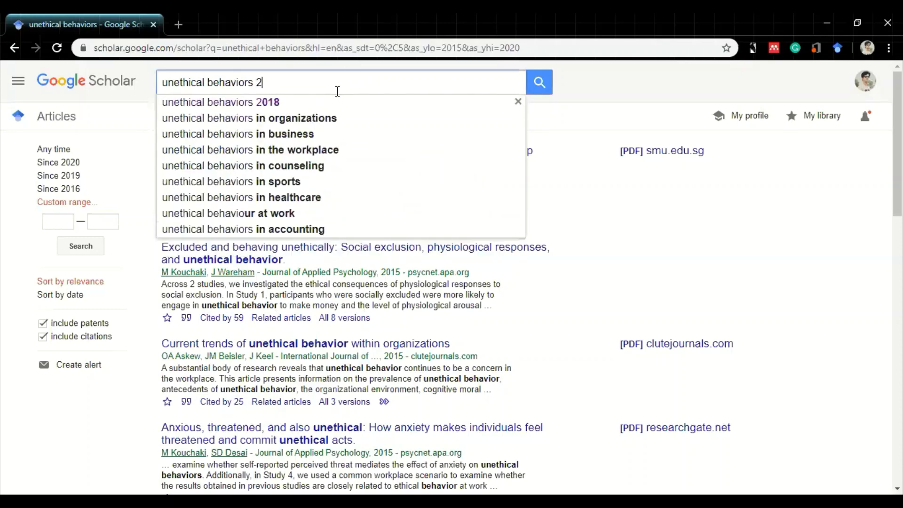
text(020)
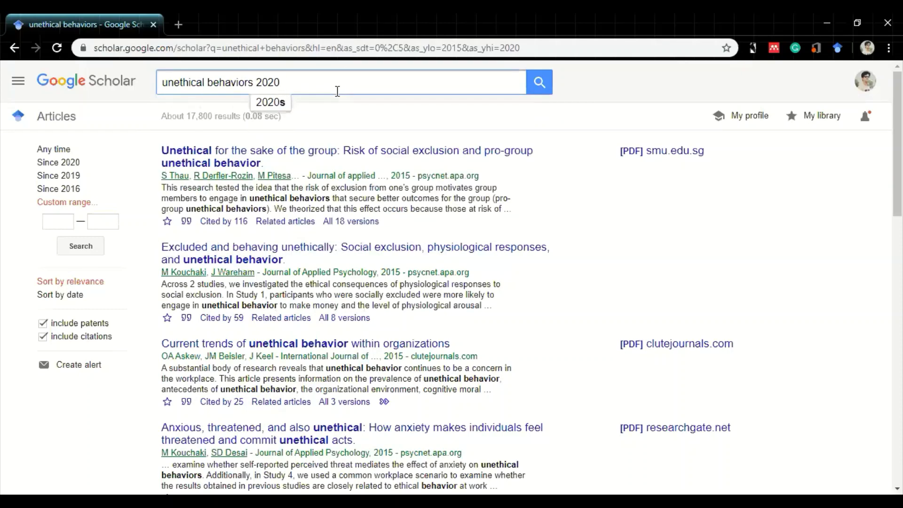
key(Return)
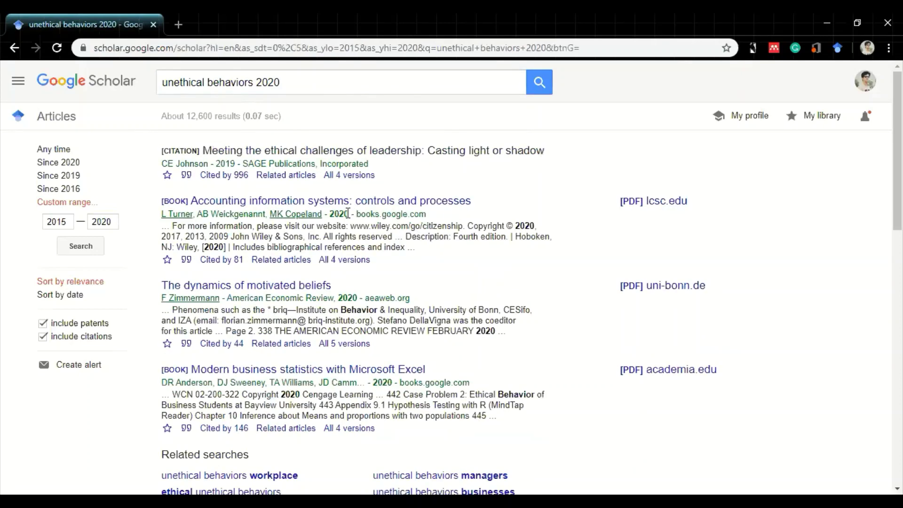
drag(349, 210, 329, 210)
Change the year in the search phrase to 2019 and rerun the search.
click(307, 89)
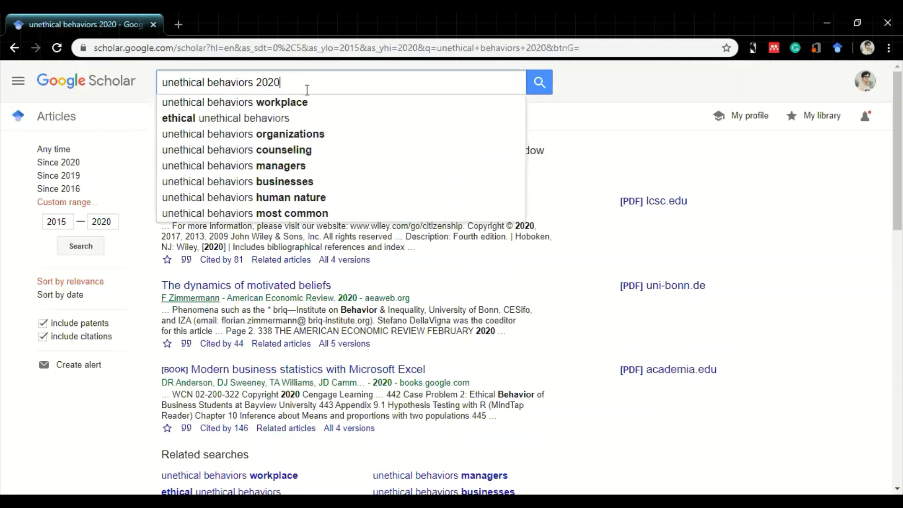
key(BackSpace)
key(BackSpace)
text(19)
key(Return)
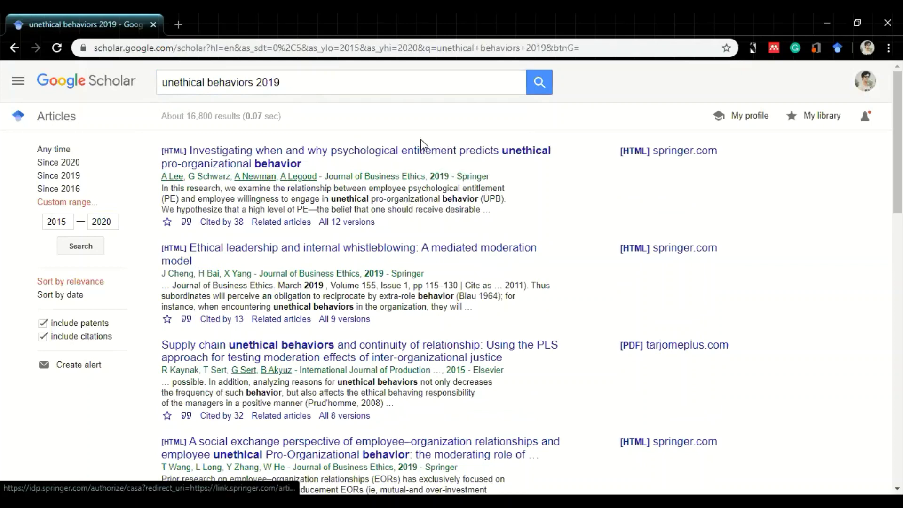
Replace the year with a journal name and search for unethical behaviors journal of business ethics.
click(308, 86)
key(BackSpace)
key(BackSpace)
key(BackSpace)
key(BackSpace)
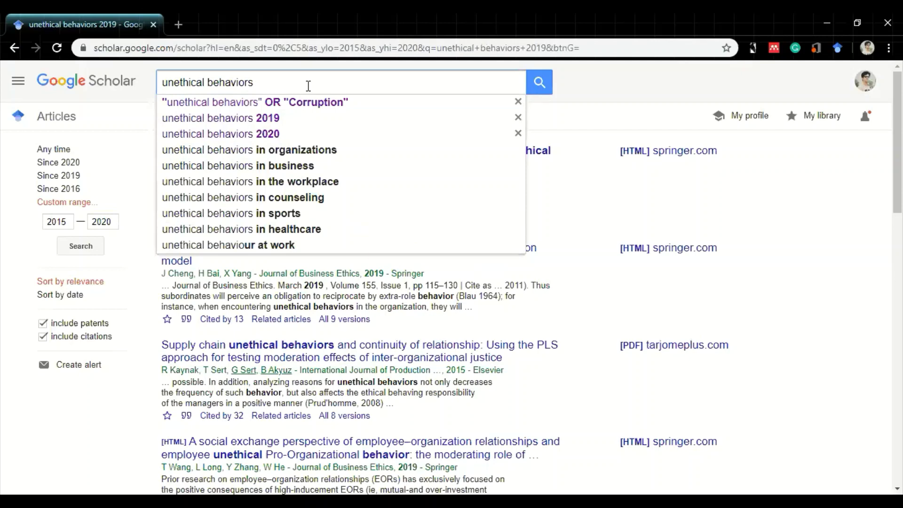
text(jo)
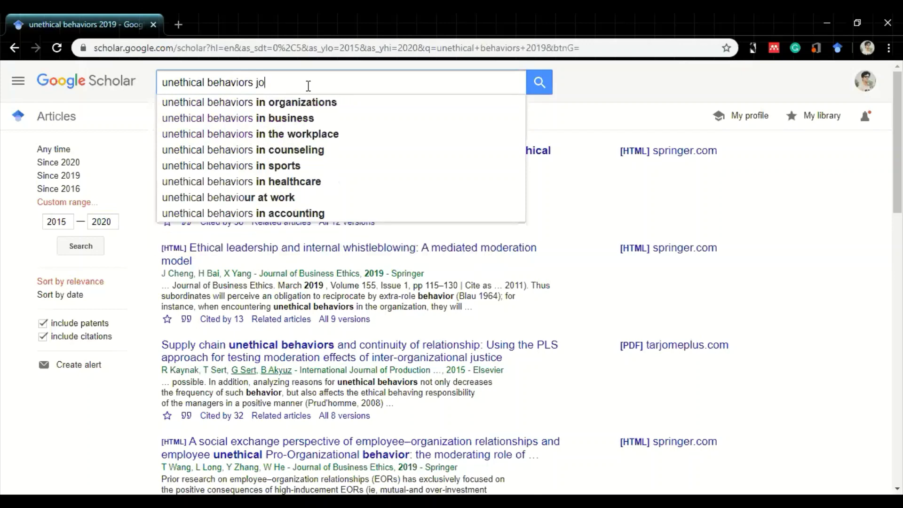
text(urnal of b)
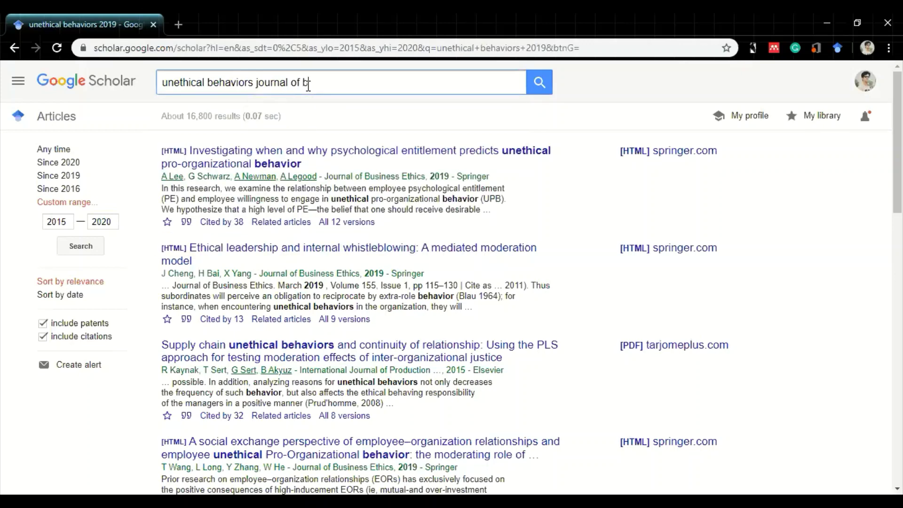
text(usiness ethics)
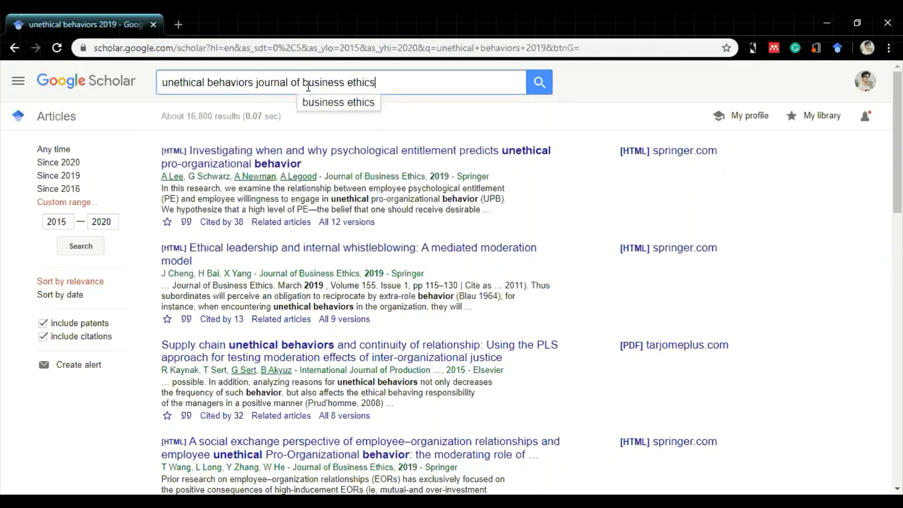
click(256, 83)
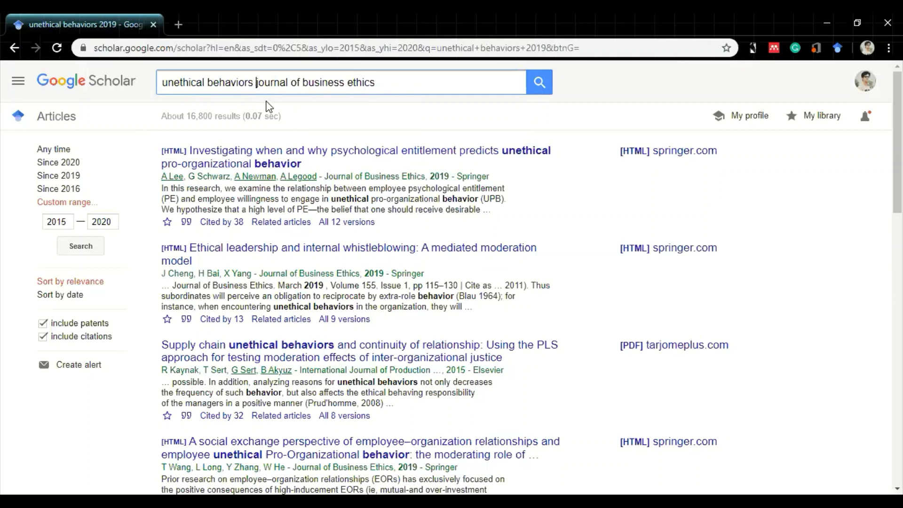
key(Return)
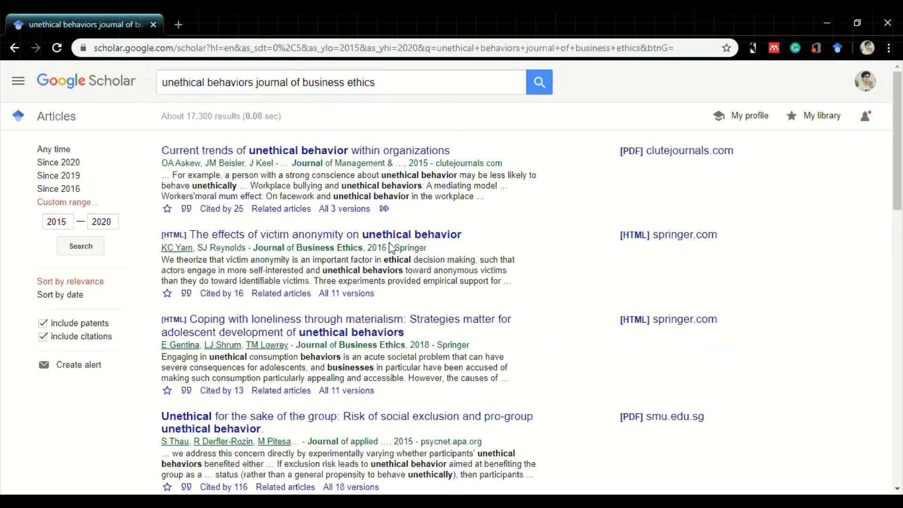
Look through the results and check which articles come from the Journal of Business Ethics.
scroll(556, 239, down, 2)
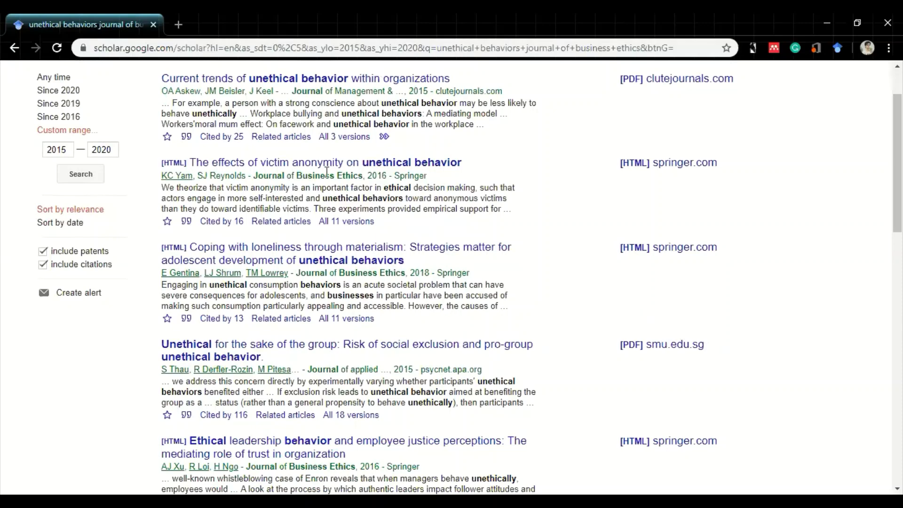
drag(325, 175, 365, 175)
drag(301, 273, 389, 273)
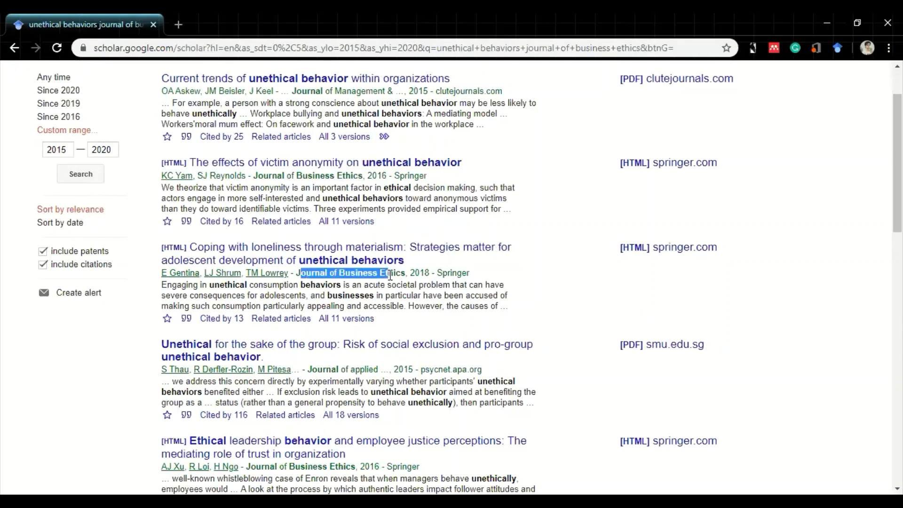
scroll(512, 354, down, 2)
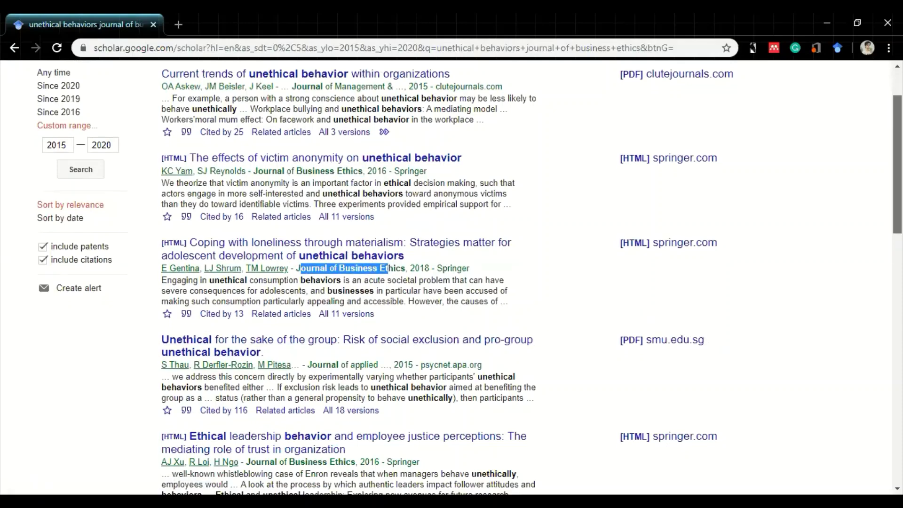
scroll(879, 288, down, 5)
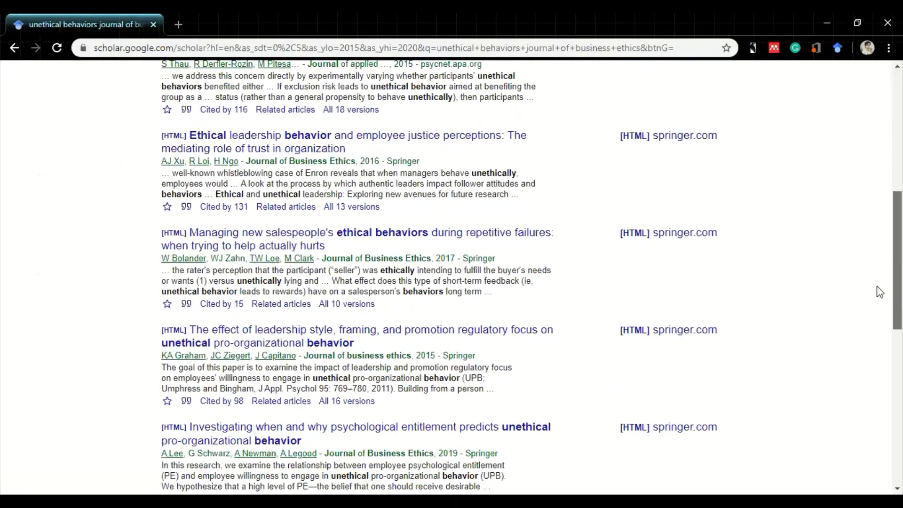
scroll(452, 277, down, 3)
scroll(451, 277, up, 7)
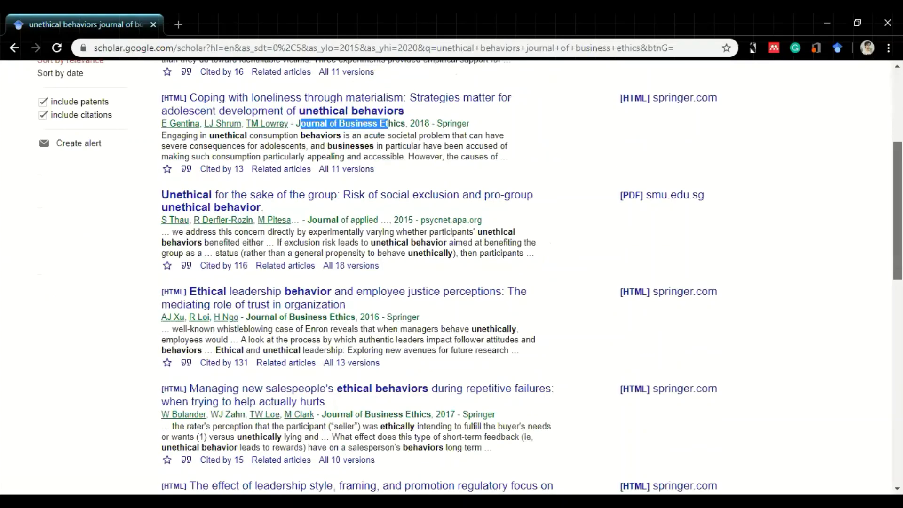
scroll(384, 85, up, 4)
click(385, 83)
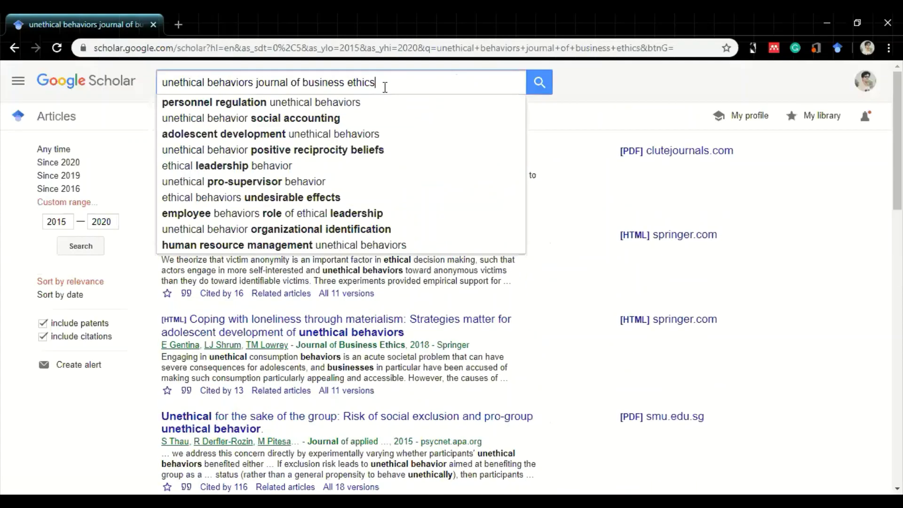
click(614, 114)
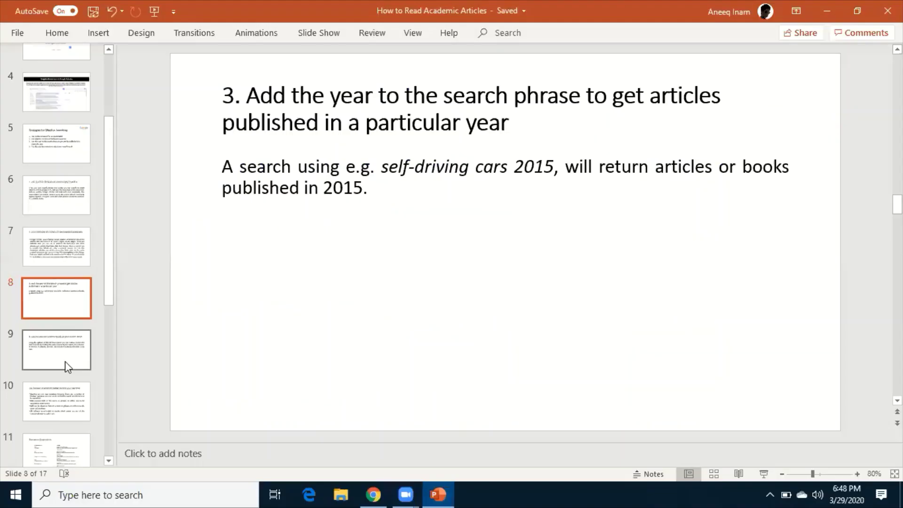
Review the PowerPoint slides on using the side bar controls and on using Boolean operators to control searches.
click(65, 362)
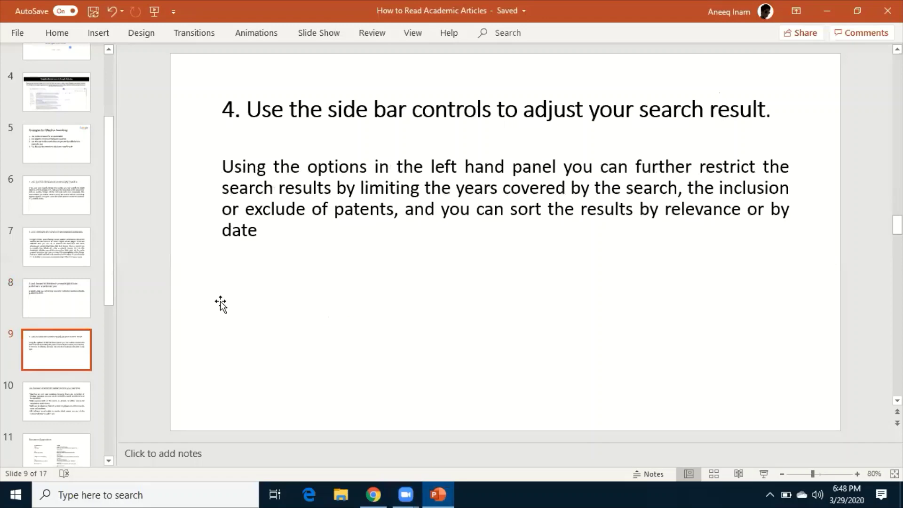
click(67, 398)
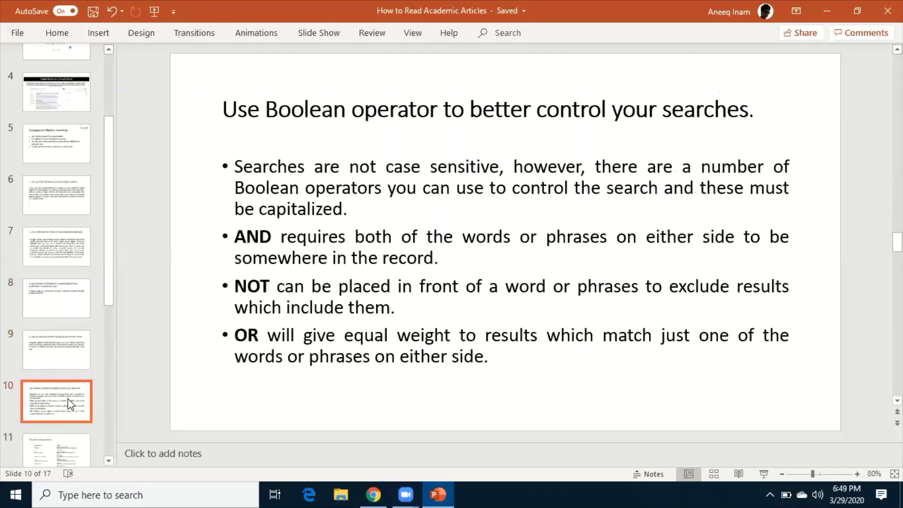
key(super+Tab)
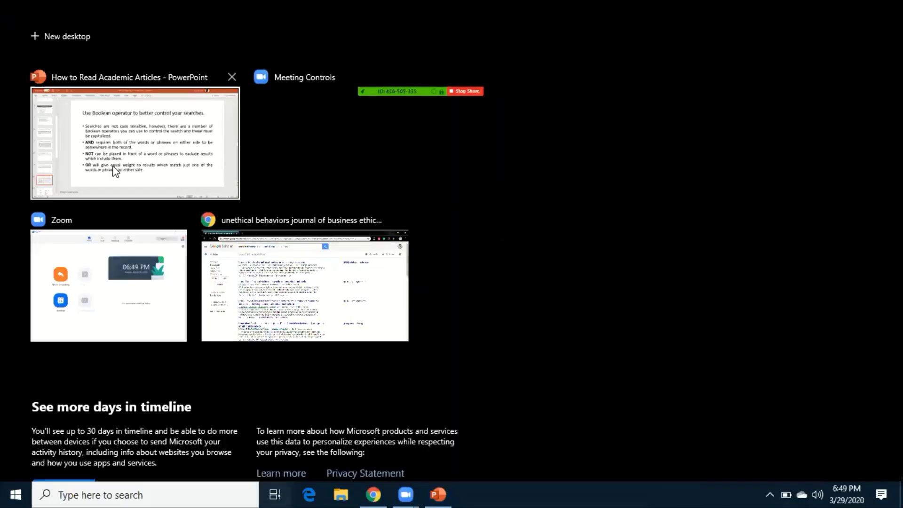
click(116, 171)
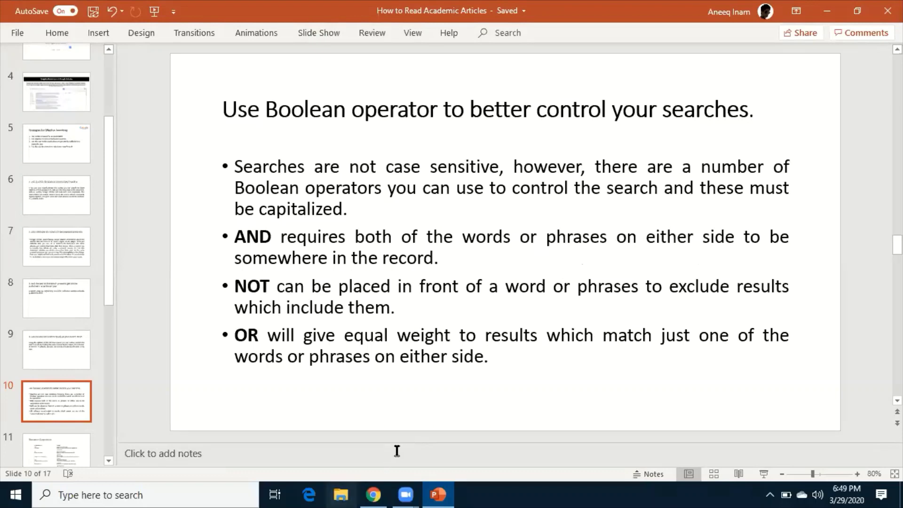
Open the Boolean Operators table slide and examine its operators, including the synonym and exact-phrase entries.
drag(110, 280, 112, 353)
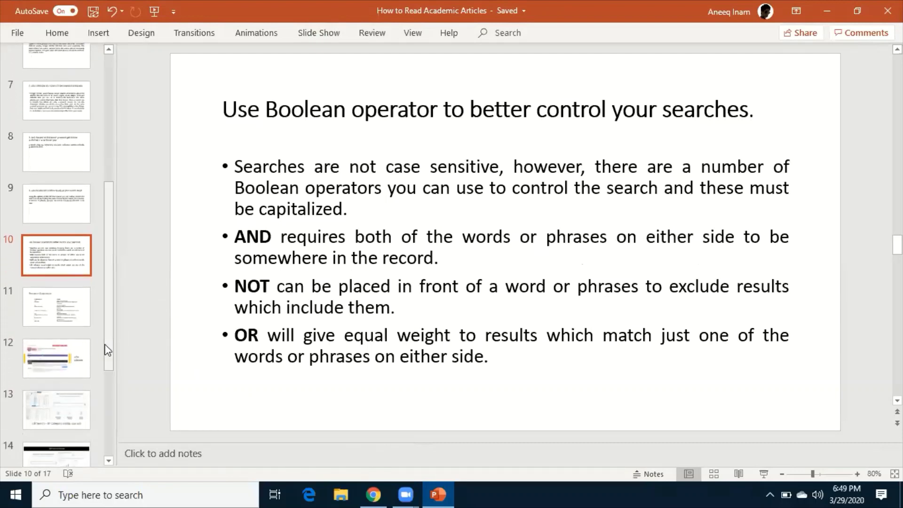
click(58, 317)
key(super+Tab)
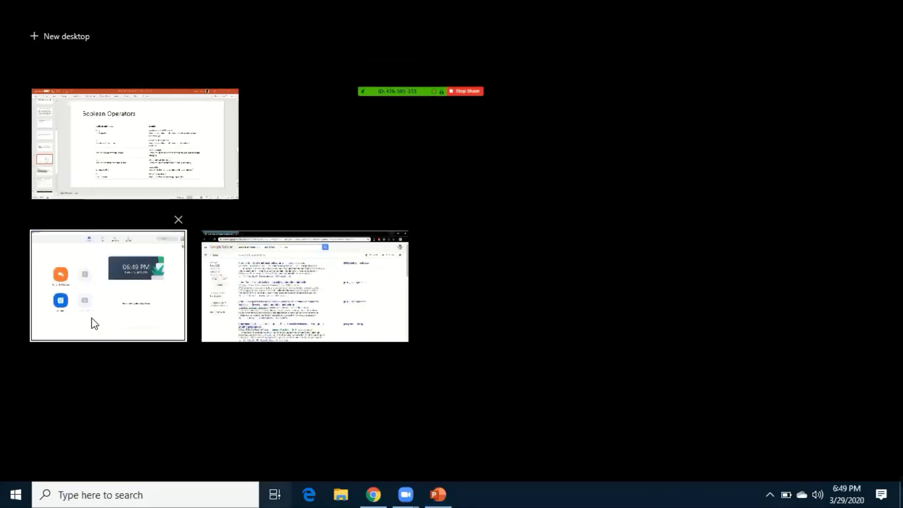
click(136, 140)
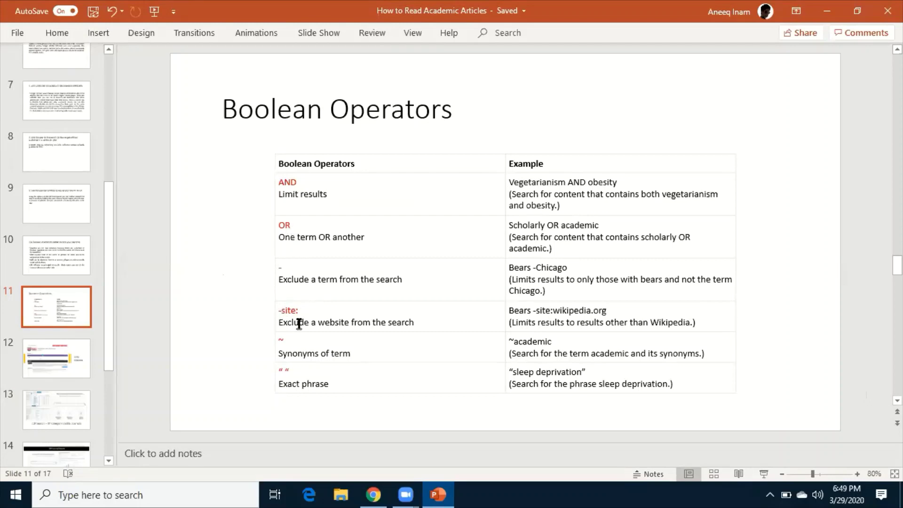
double_click(280, 341)
click(292, 369)
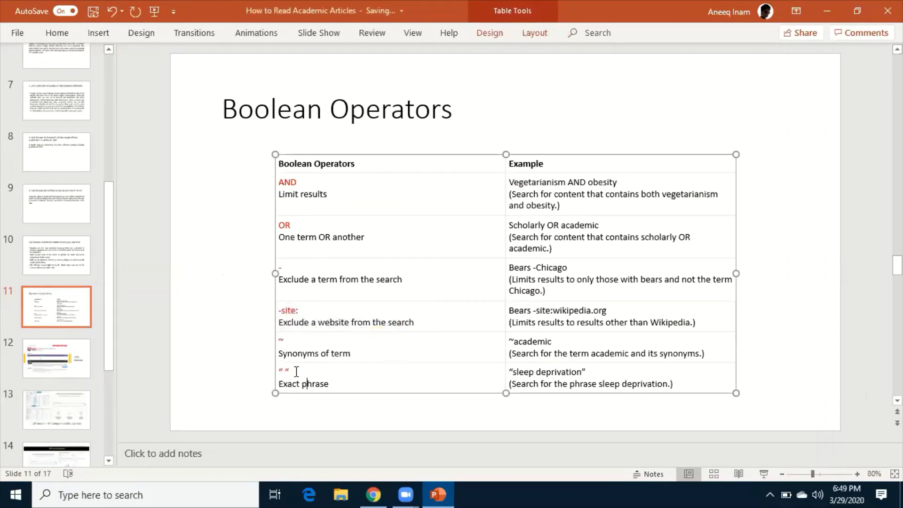